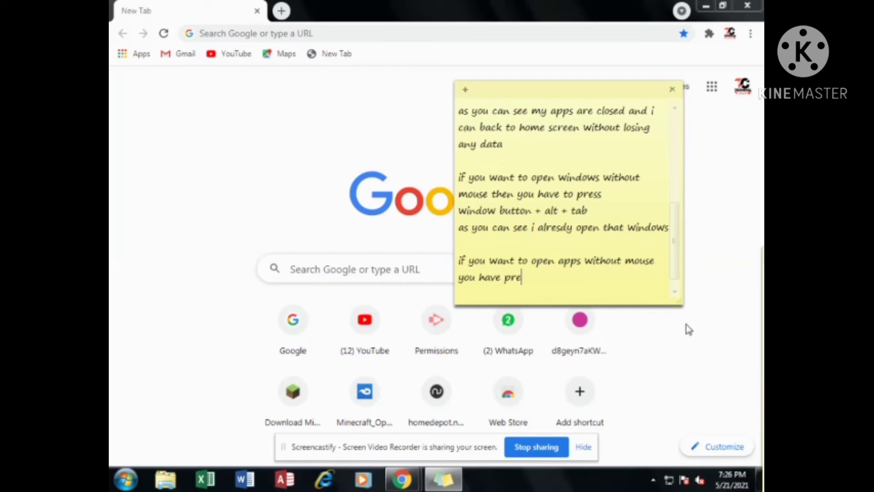
Step: Complete the sticky note's "you have press" line and add "Window button + 1 to any number" on a new line
{"action": "key", "text": "Return"}
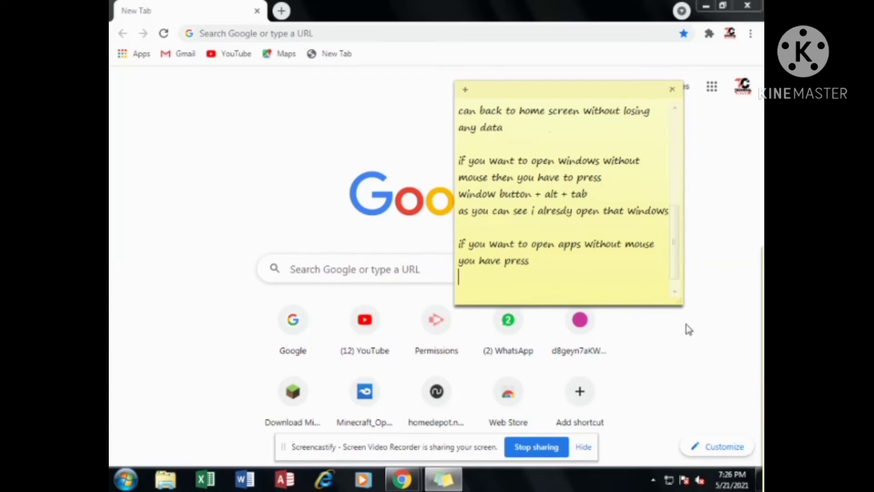
{"action": "type", "text": "Window button"}
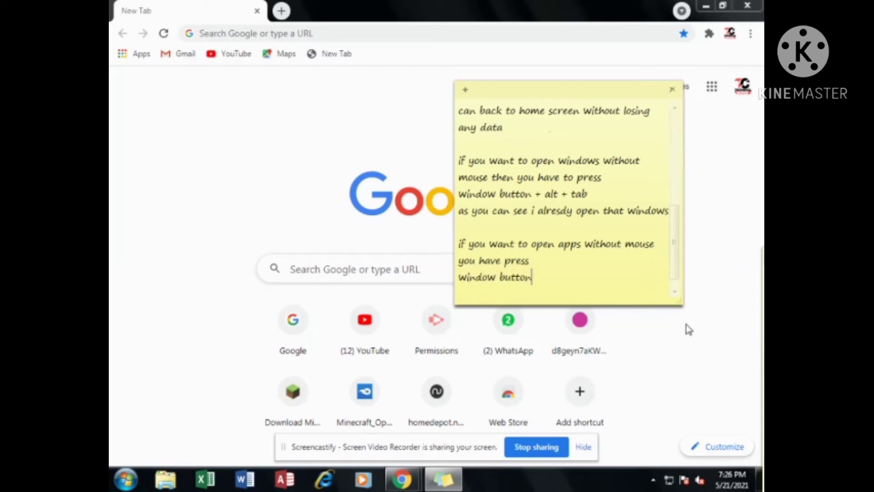
{"action": "type", "text": " + 1 to any nu"}
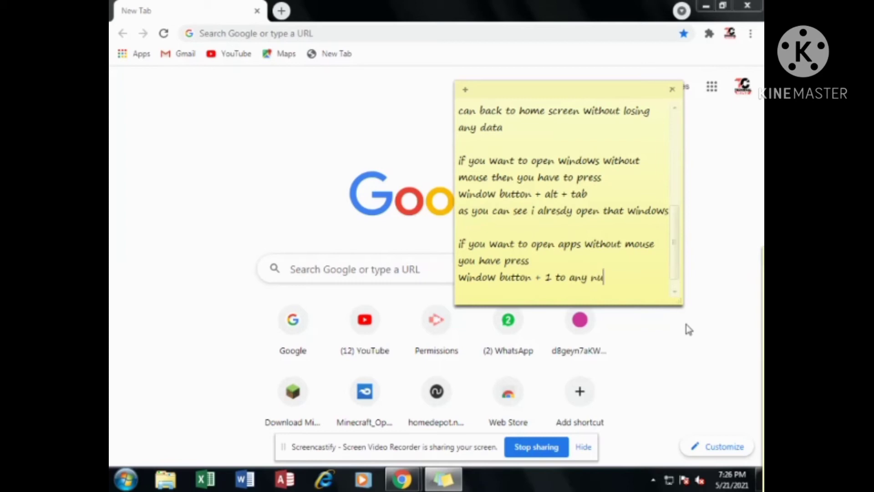
{"action": "type", "text": "mber"}
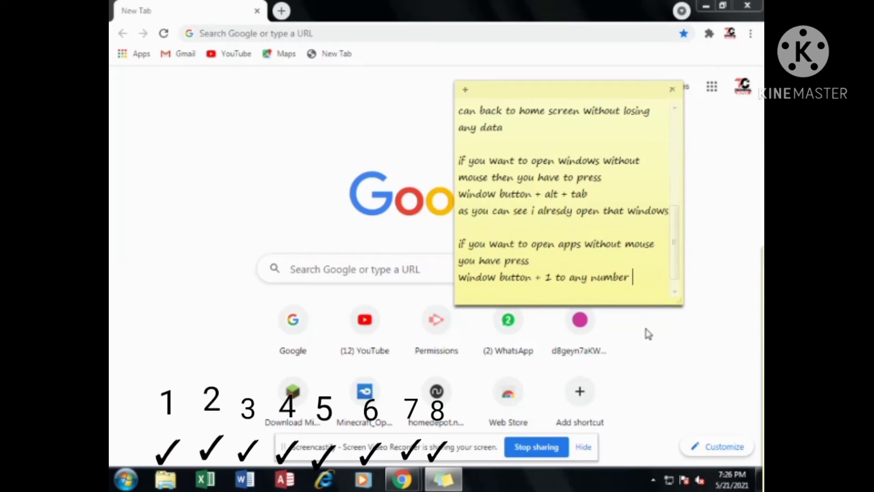
Step: Minimize the sticky note and restore it over the browser window
{"action": "left_click", "coordinate": [306, 224]}
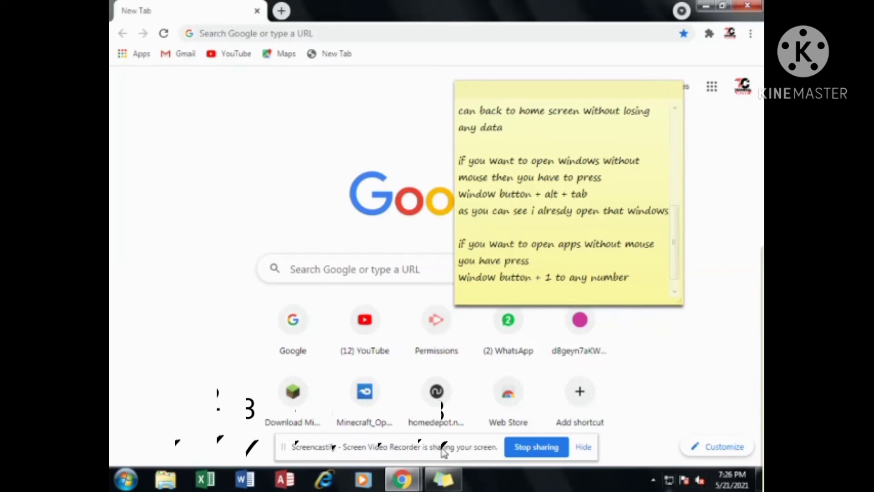
{"action": "left_click", "coordinate": [442, 478]}
{"action": "key", "text": "super+8"}
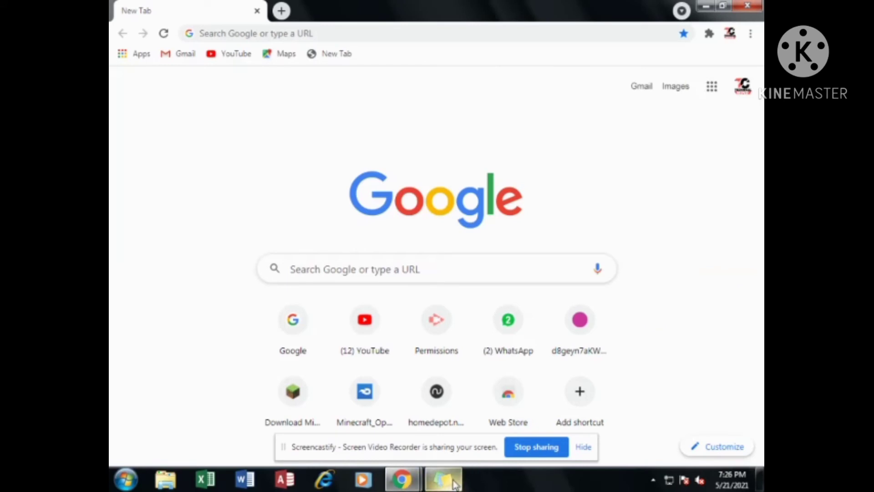
{"action": "mouse_move", "coordinate": [412, 486]}
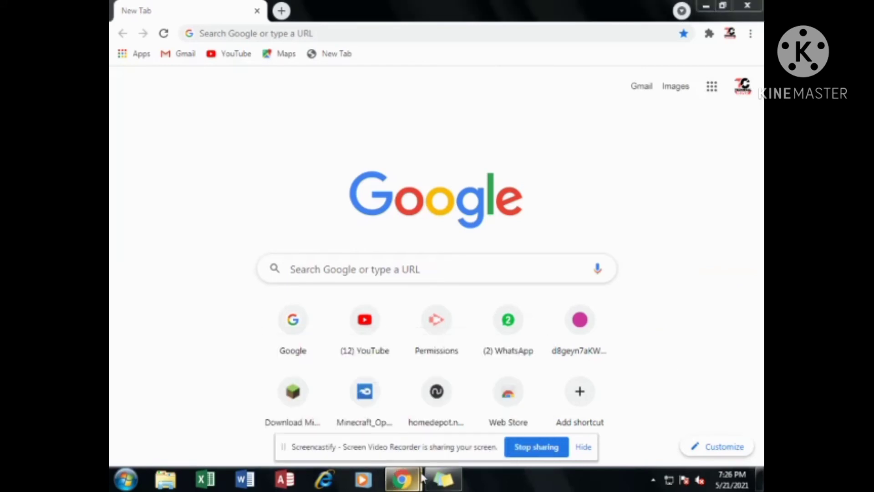
{"action": "left_click", "coordinate": [449, 484]}
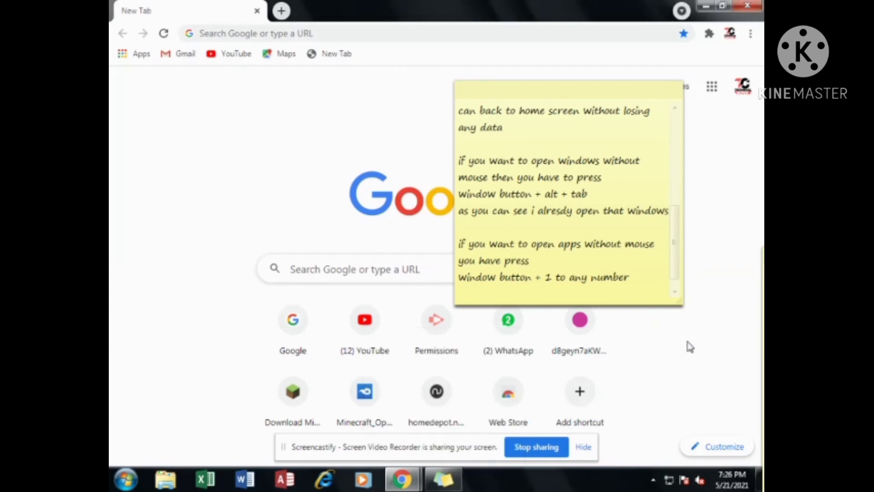
{"action": "left_click", "coordinate": [443, 479]}
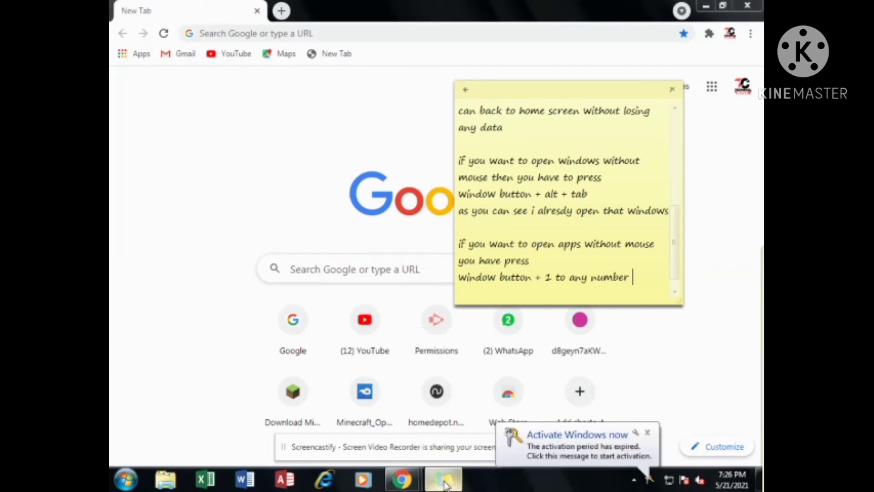
Step: Clear the desktop by minimizing the sticky note and browser, and dismiss the activation notice and screen-sharing bar
{"action": "left_click", "coordinate": [444, 479]}
{"action": "left_click", "coordinate": [706, 6]}
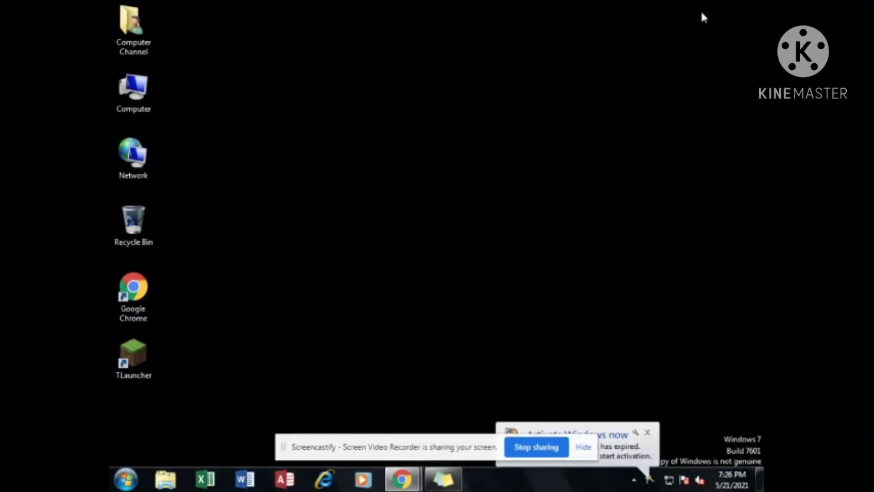
{"action": "left_click", "coordinate": [647, 432]}
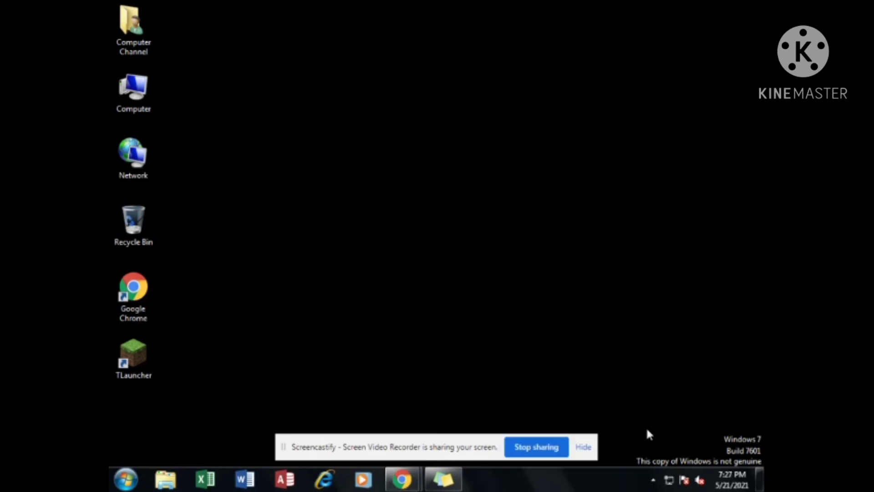
{"action": "left_click", "coordinate": [585, 447]}
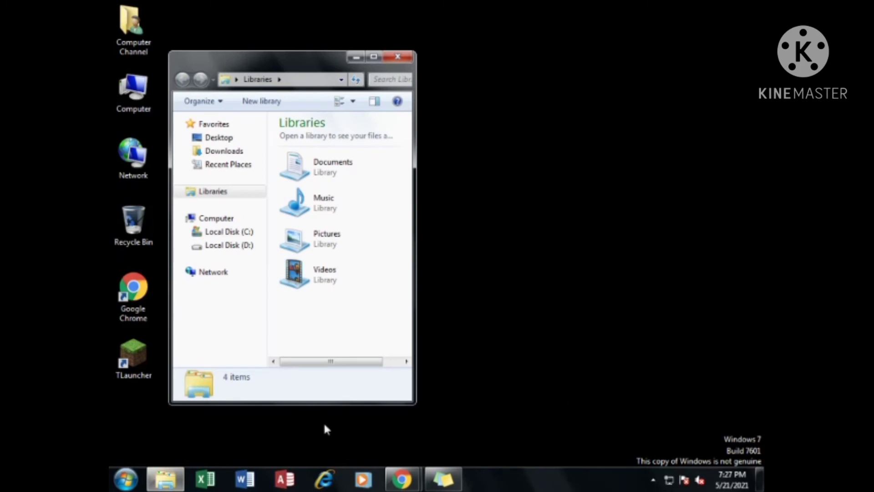
Step: Open the Libraries window and Excel in turn, closing each one again
{"action": "mouse_move", "coordinate": [165, 478]}
{"action": "left_click", "coordinate": [398, 56]}
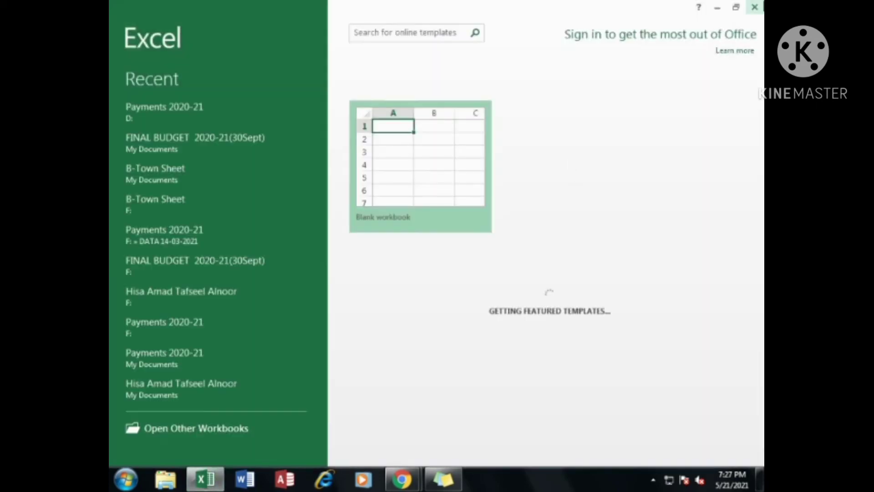
{"action": "left_click", "coordinate": [740, 7]}
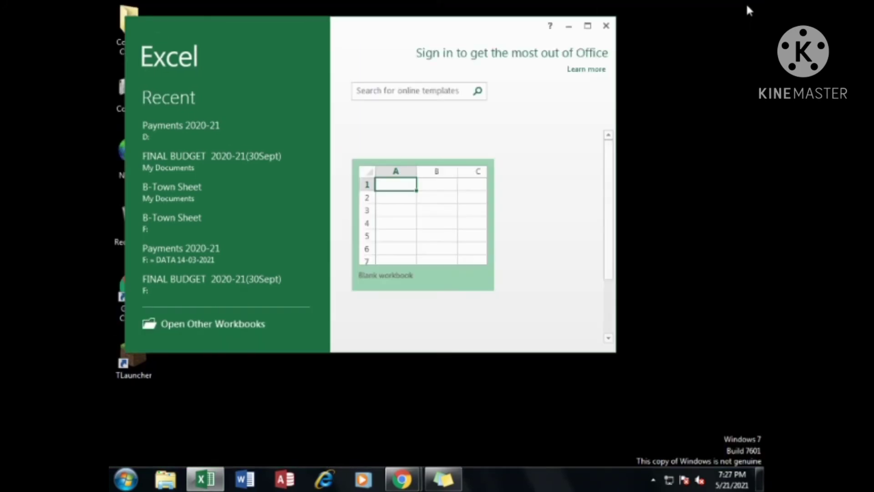
{"action": "left_click", "coordinate": [600, 33]}
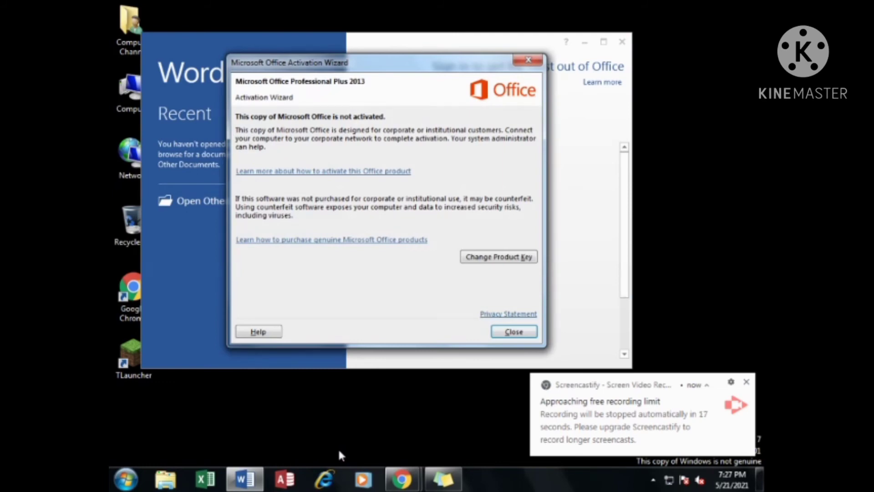
Step: Launch Access, Internet Explorer and Windows Media Player in turn, hiding the screen-sharing bar
{"action": "left_click", "coordinate": [284, 479]}
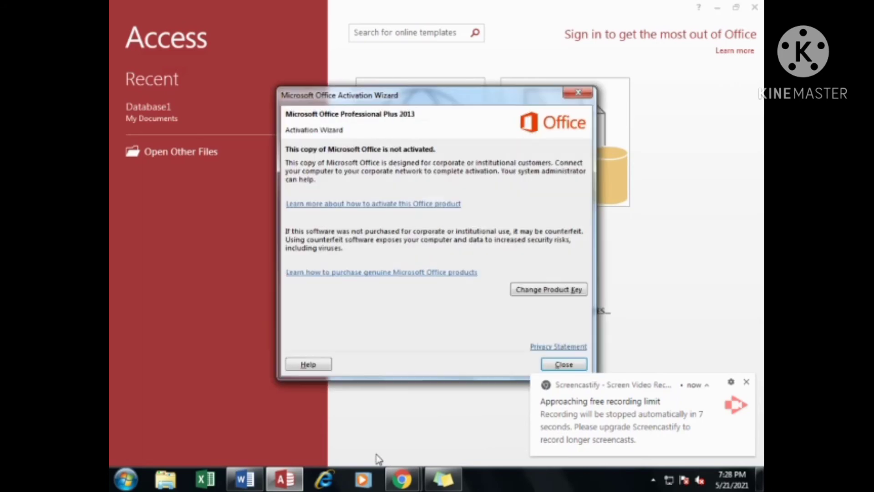
{"action": "mouse_move", "coordinate": [442, 478]}
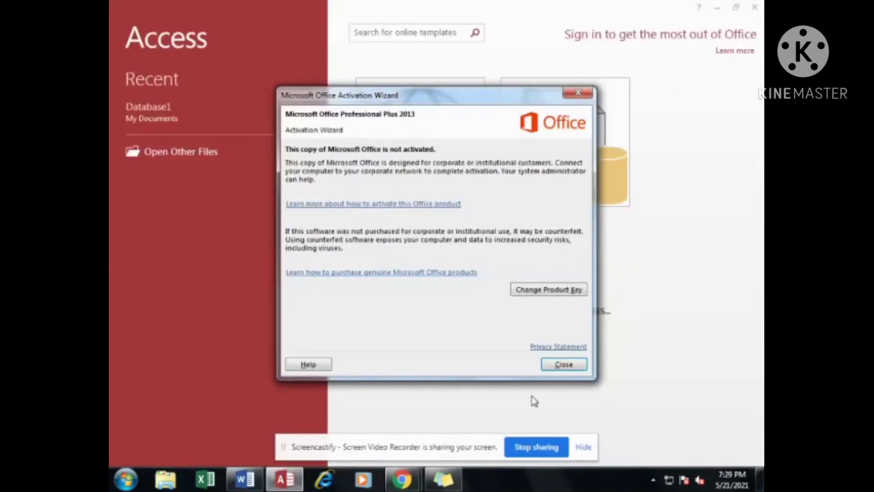
{"action": "left_click", "coordinate": [581, 447]}
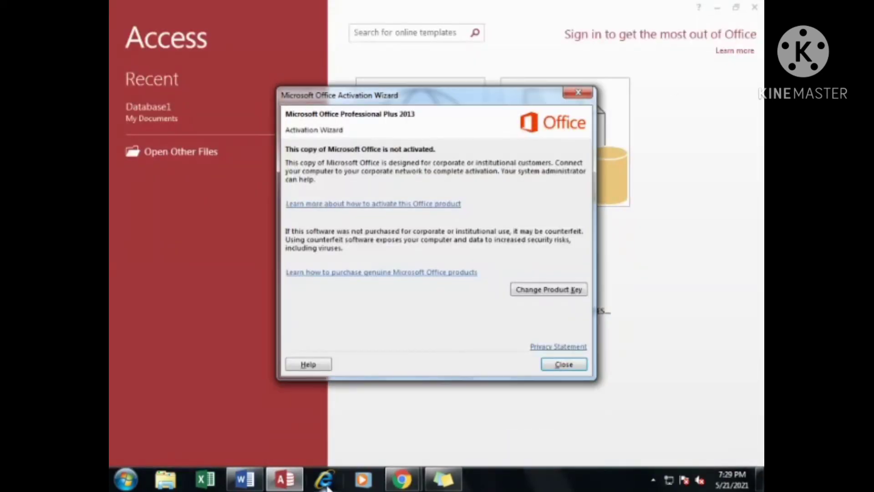
{"action": "left_click", "coordinate": [627, 391]}
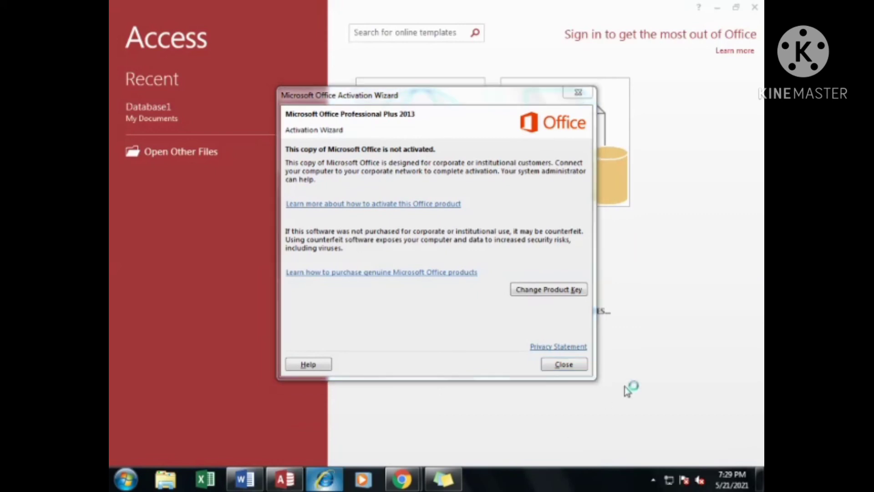
{"action": "left_click", "coordinate": [386, 485]}
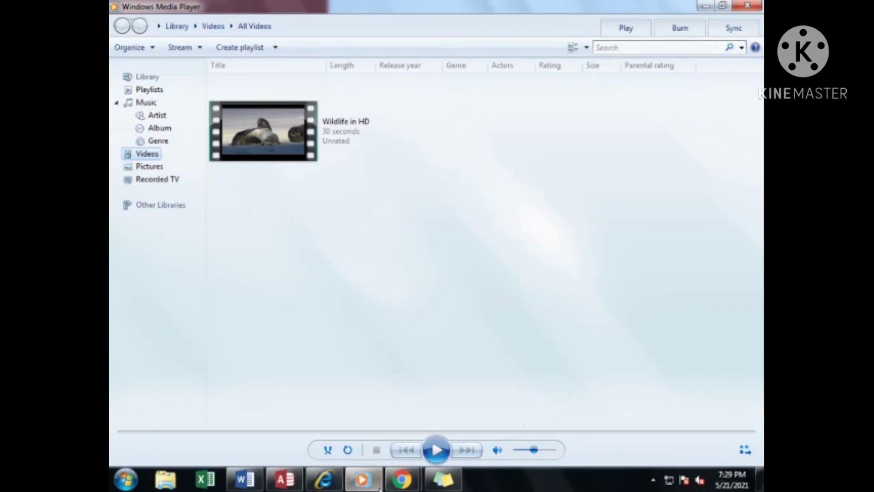
Step: Bring back the sticky note and add the line "if you click on the 1 then 1st site will open"
{"action": "mouse_move", "coordinate": [444, 477]}
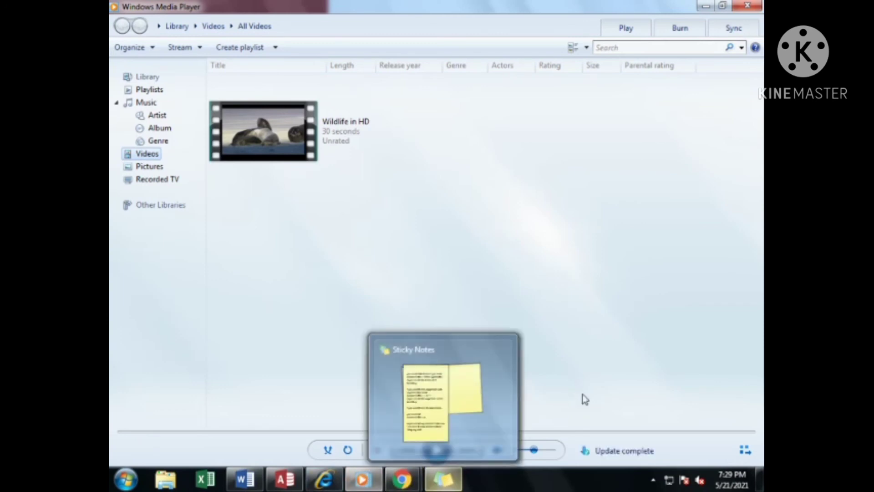
{"action": "left_click", "coordinate": [446, 408]}
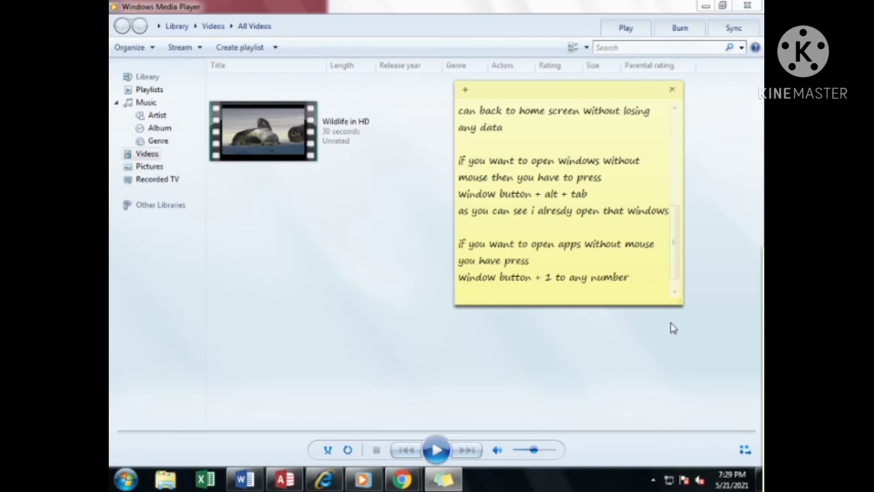
{"action": "key", "text": "Return"}
{"action": "type", "text": "if you "}
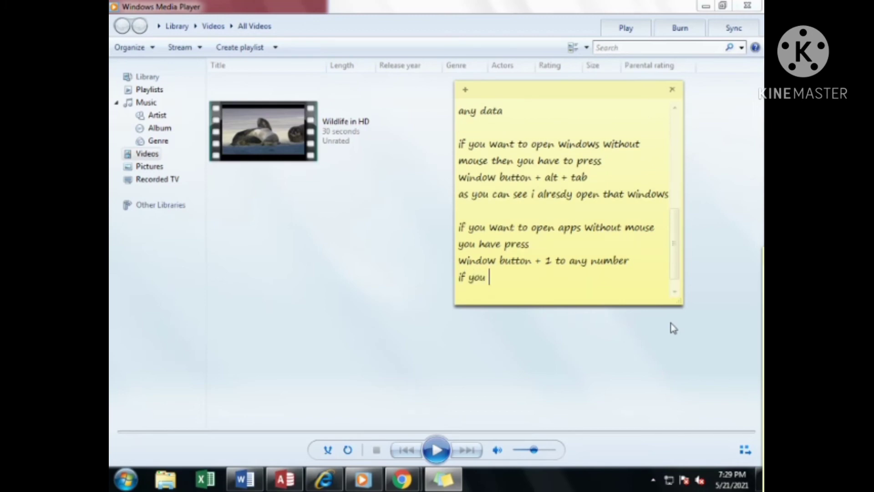
{"action": "type", "text": "click on the "}
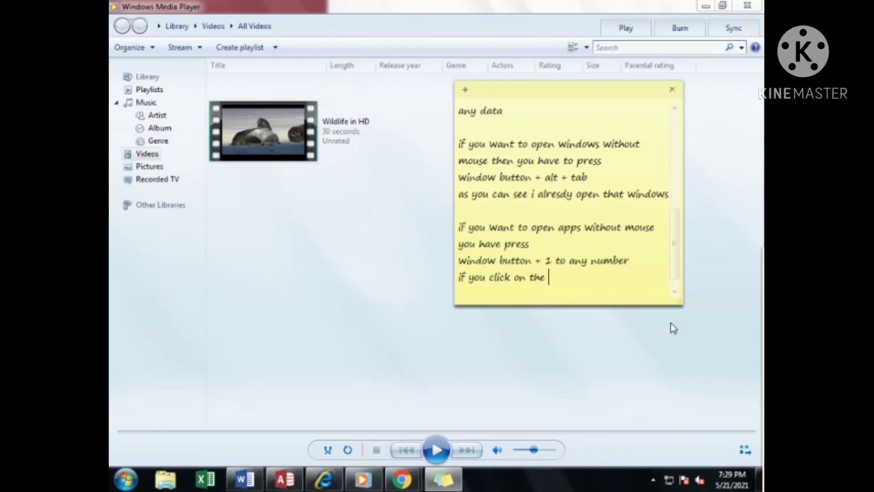
{"action": "type", "text": "1r"}
{"action": "key", "text": "BackSpace"}
{"action": "key", "text": "BackSpace"}
{"action": "type", "text": "1st"}
{"action": "key", "text": "BackSpace"}
{"action": "type", "text": "site"}
{"action": "key", "text": "BackSpace"}
{"action": "key", "text": "BackSpace"}
{"action": "key", "text": "BackSpace"}
{"action": "key", "text": "BackSpace"}
{"action": "key", "text": "BackSpace"}
{"action": "key", "text": "BackSpace"}
{"action": "type", "text": "then 1st site "}
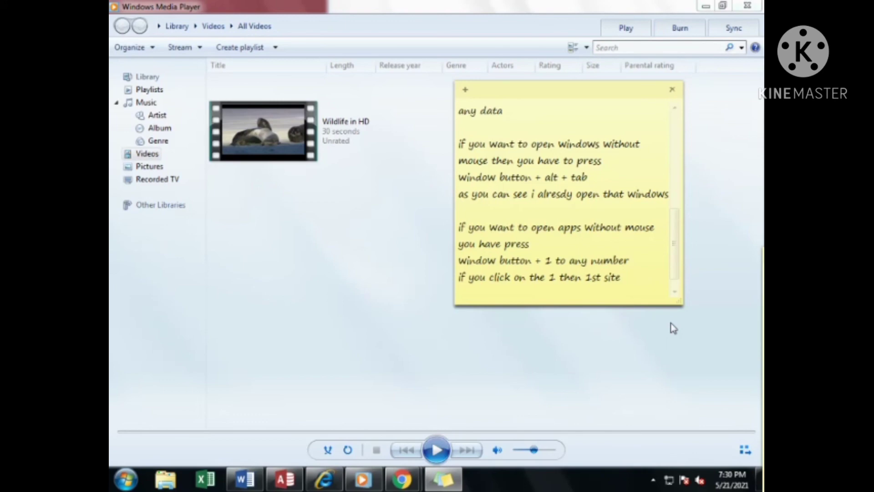
{"action": "type", "text": "Will open"}
{"action": "key", "text": "Return"}
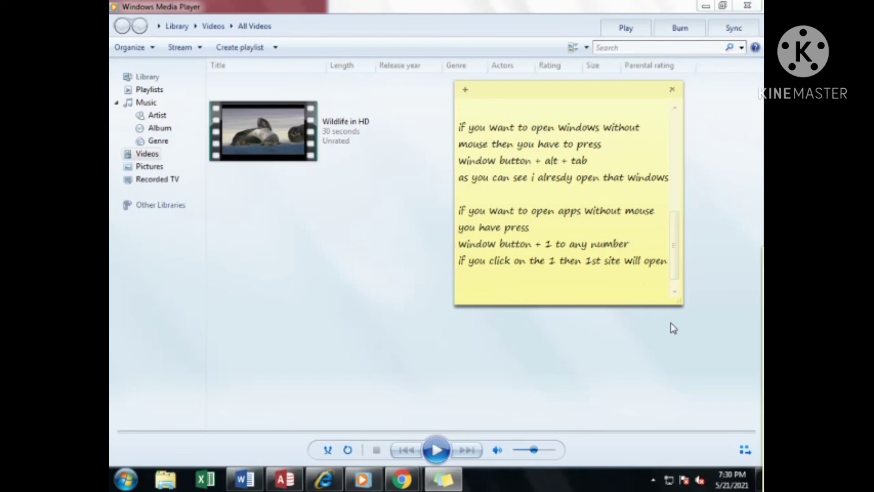
Step: Add the line "like this all sites will open after pressing" to the sticky note and start a new line
{"action": "type", "text": "like this all sites will"}
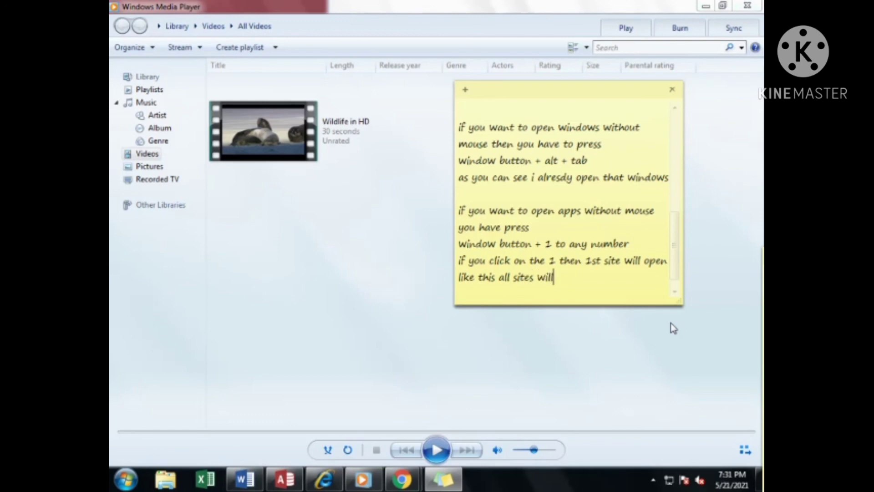
{"action": "type", "text": " open after pre"}
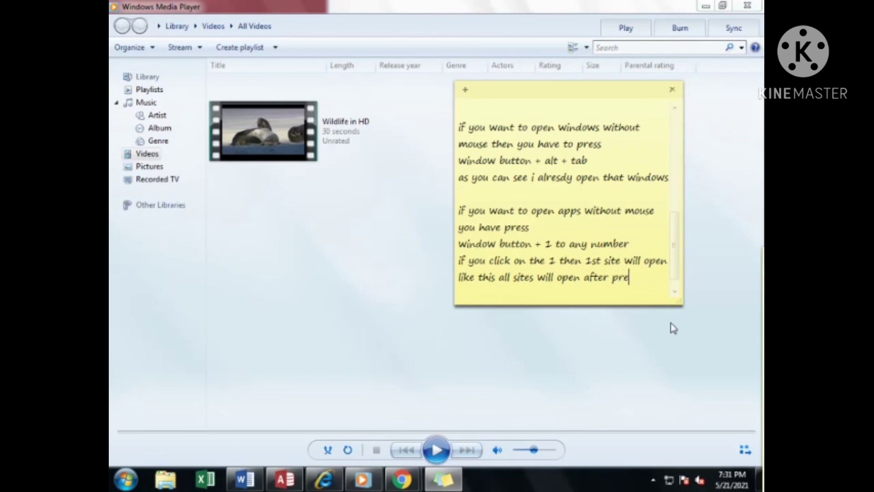
{"action": "type", "text": "ssing"}
{"action": "key", "text": "Return"}
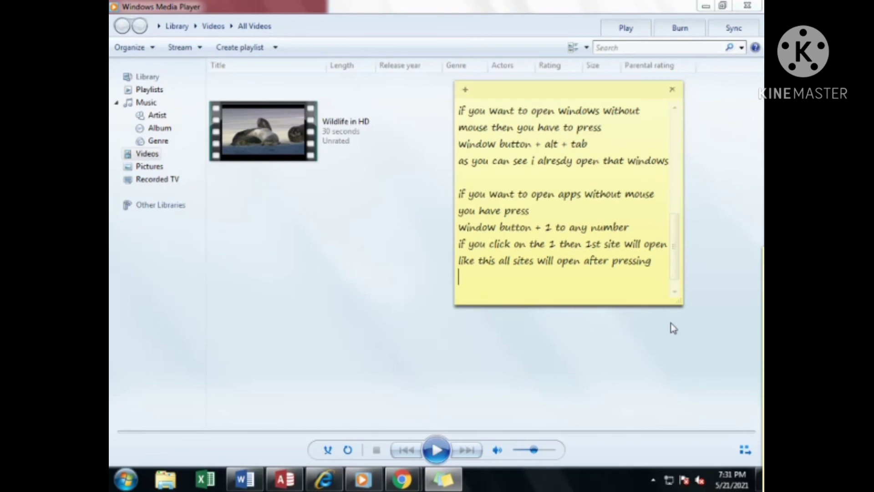